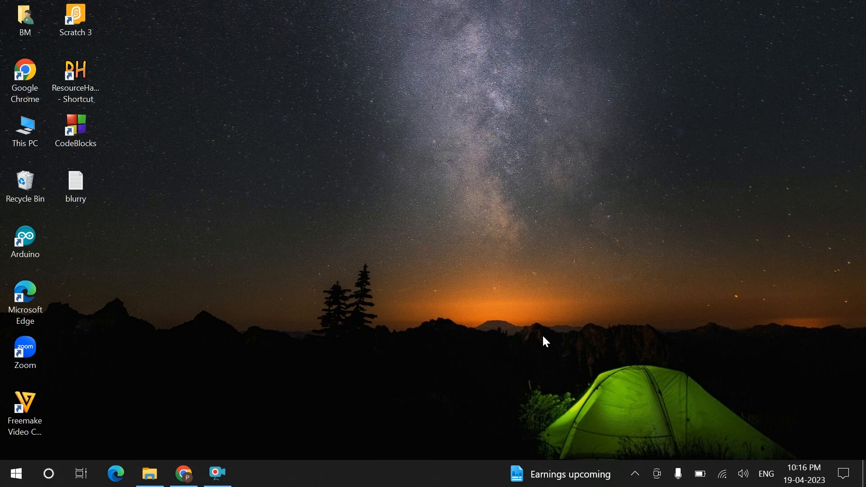
# Check the Action Center quick actions and the Wi-Fi network list, then close the panel
pyautogui.click(844, 474)
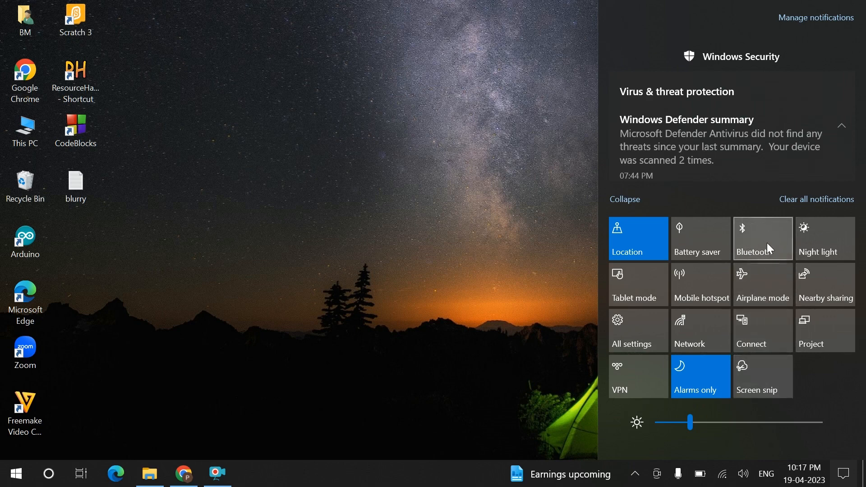
pyautogui.click(722, 474)
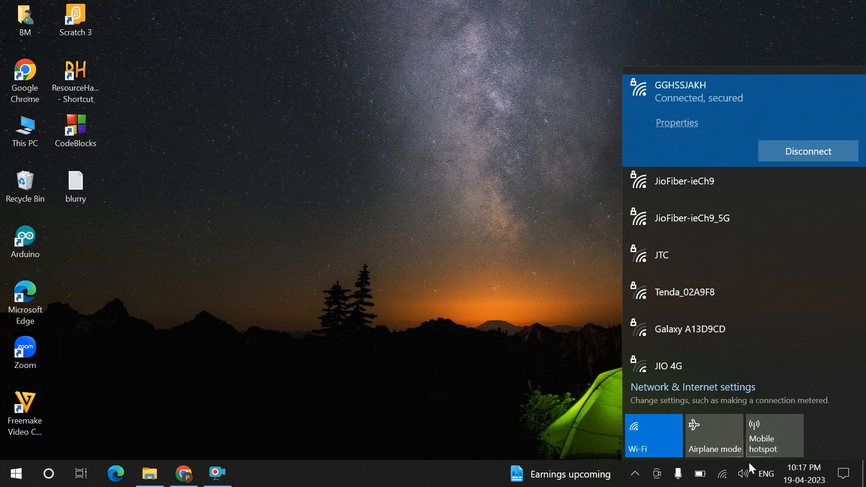
pyautogui.click(844, 474)
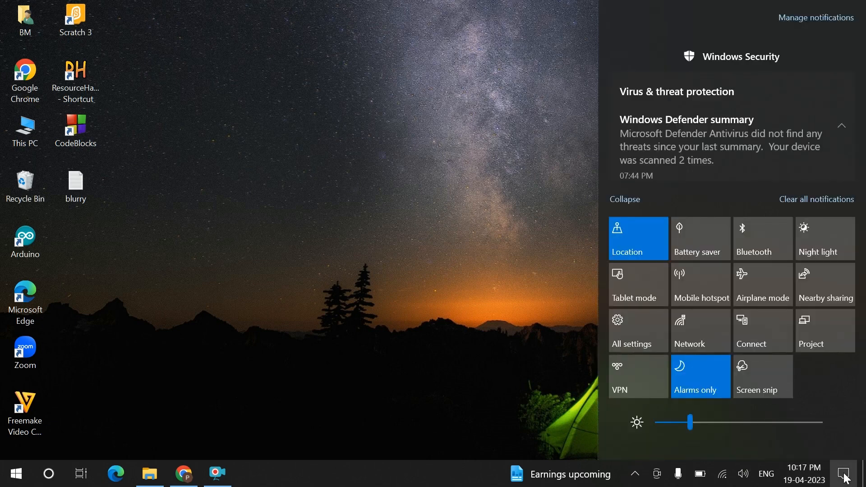
pyautogui.click(454, 251)
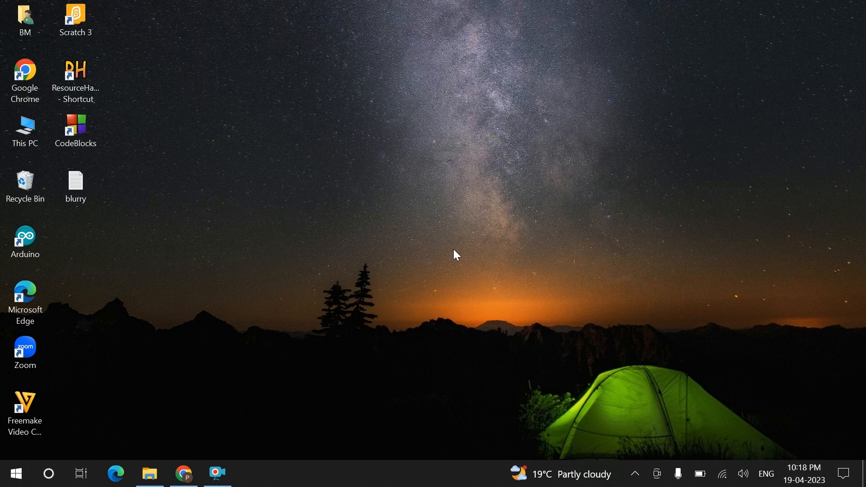
# Launch Services and select the Bluetooth User Support, Support and Audio Gateway services
pyautogui.press('super')
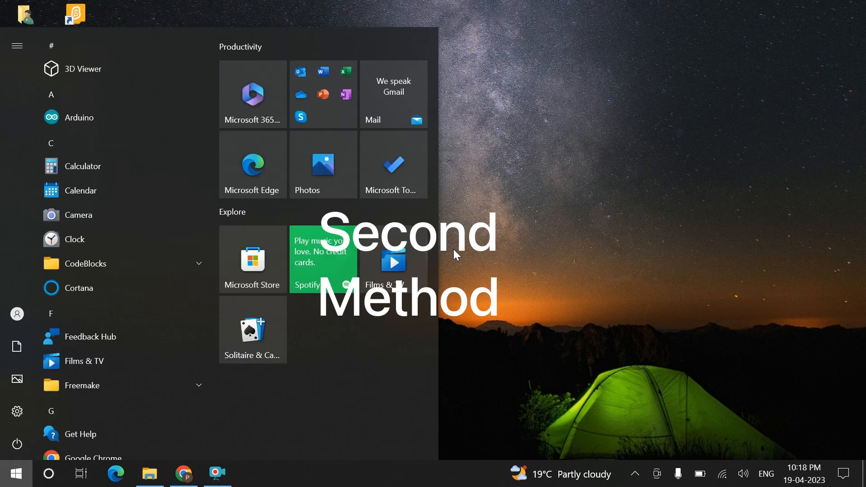
pyautogui.write('servi')
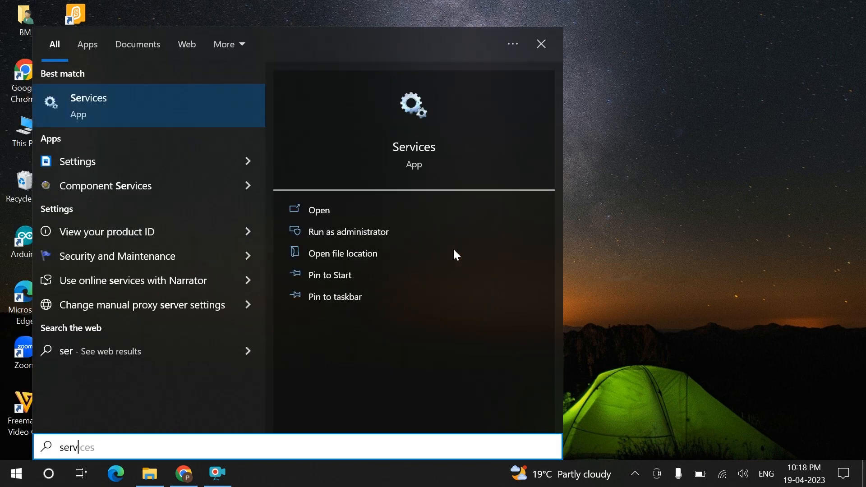
pyautogui.write('ces')
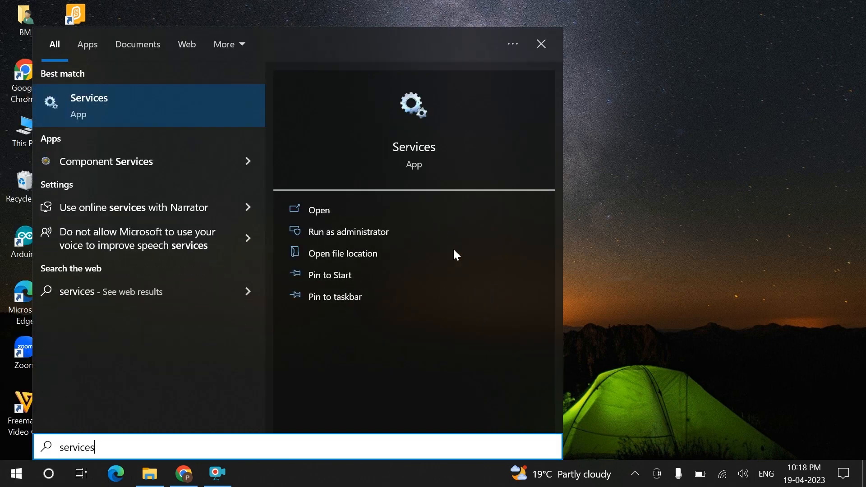
pyautogui.press('Return')
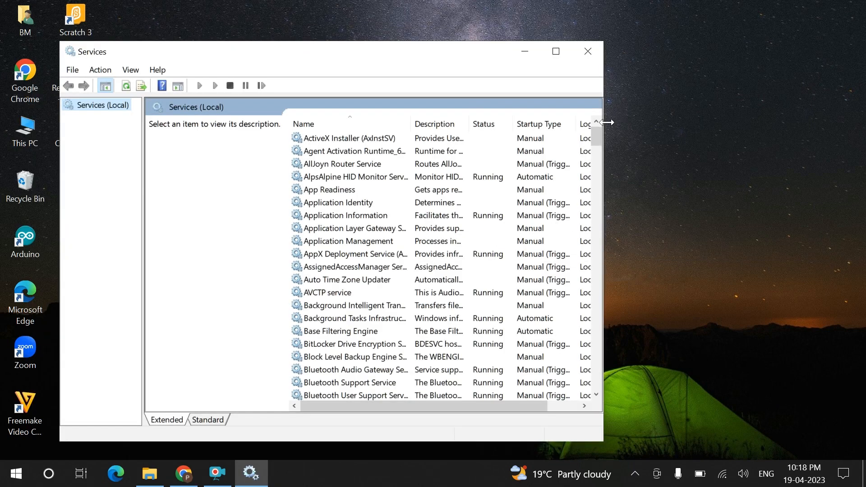
pyautogui.moveTo(597, 138)
pyautogui.mouseDown()
pyautogui.moveTo(597, 153)
pyautogui.moveTo(597, 145)
pyautogui.mouseUp()
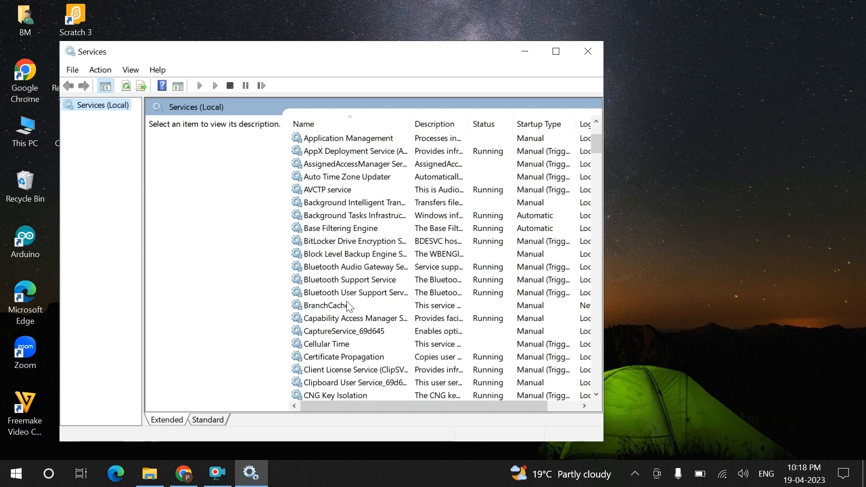
pyautogui.click(384, 294)
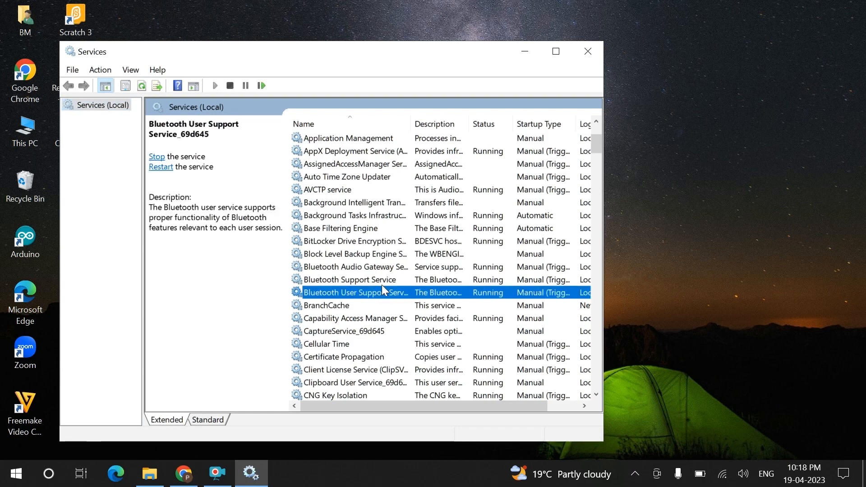
pyautogui.click(380, 282)
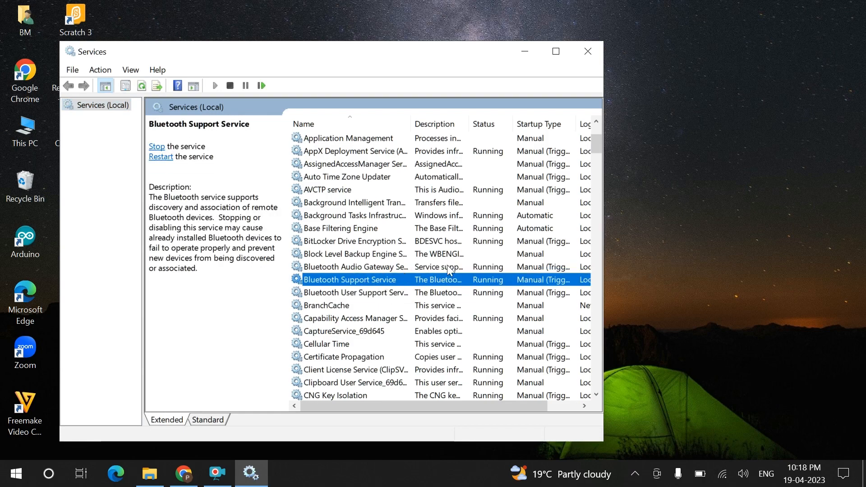
pyautogui.click(383, 268)
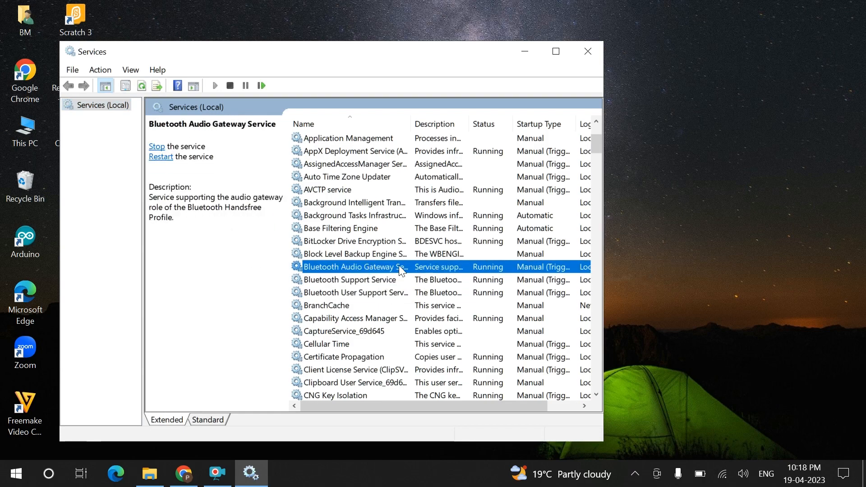
pyautogui.rightClick(375, 267)
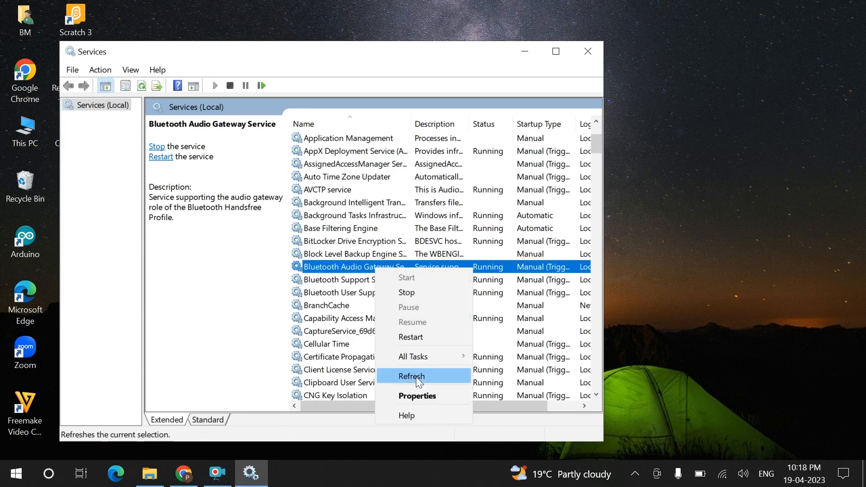
pyautogui.click(423, 398)
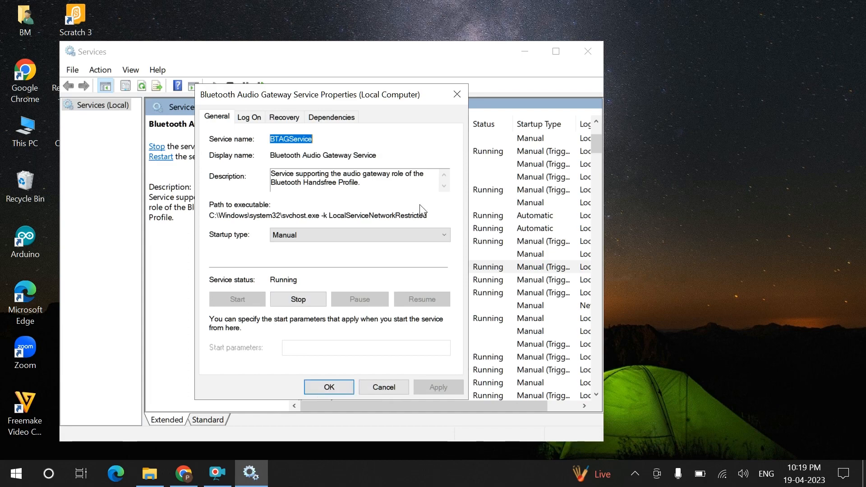
pyautogui.click(440, 231)
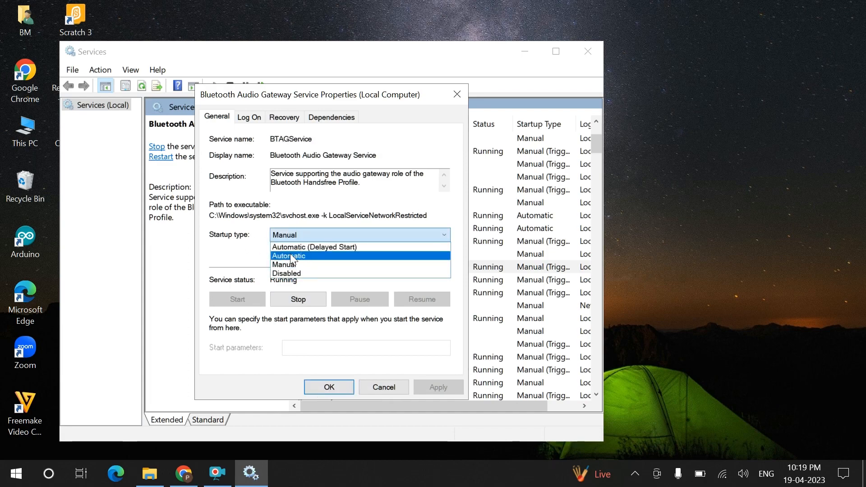
pyautogui.click(252, 260)
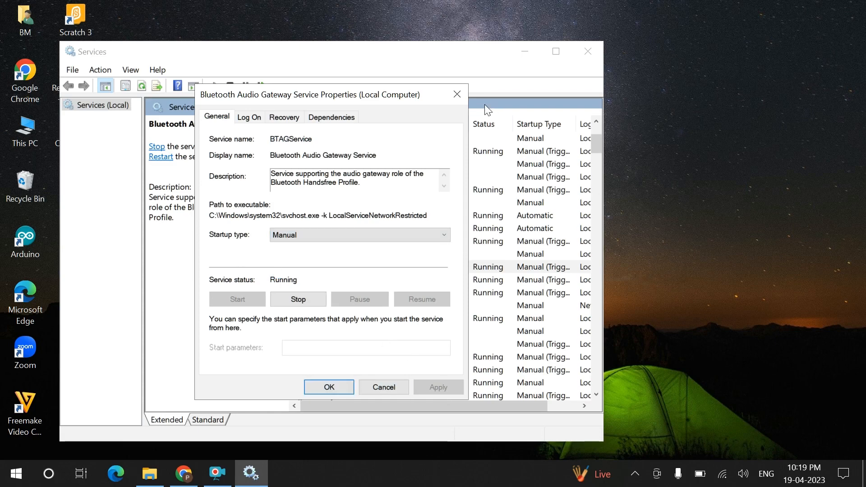
pyautogui.click(457, 96)
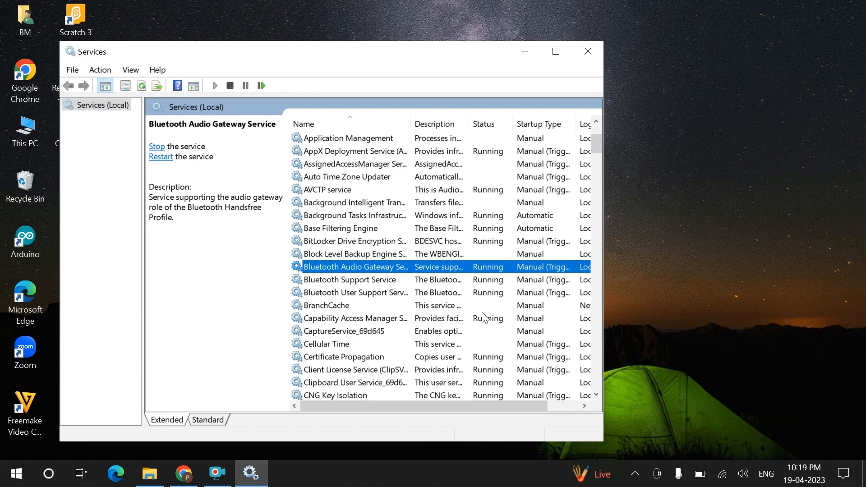
# Close the Services console and refresh the desktop
pyautogui.click(588, 52)
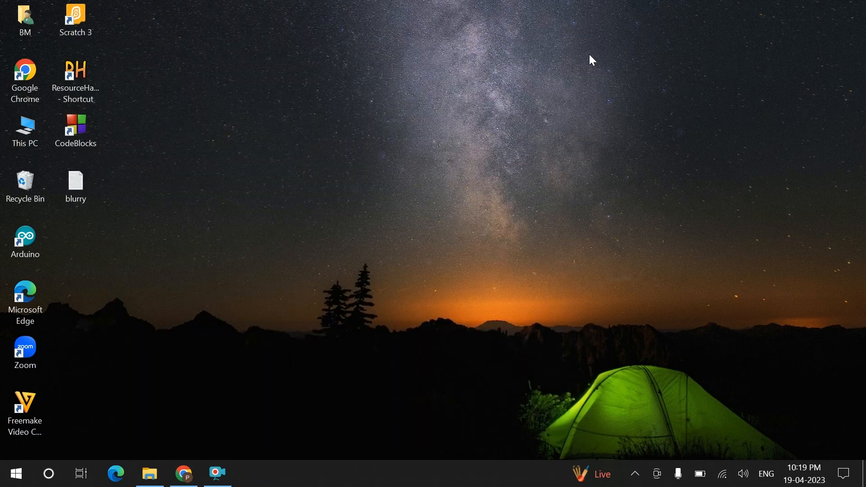
pyautogui.rightClick(361, 138)
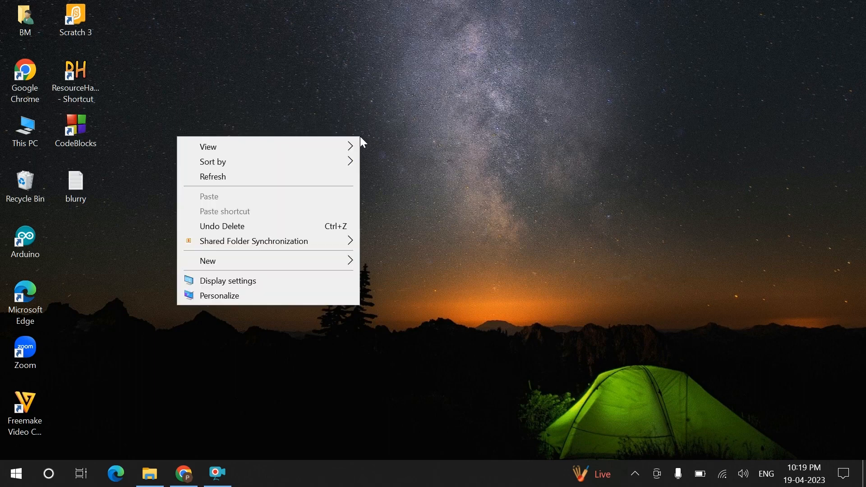
pyautogui.click(263, 180)
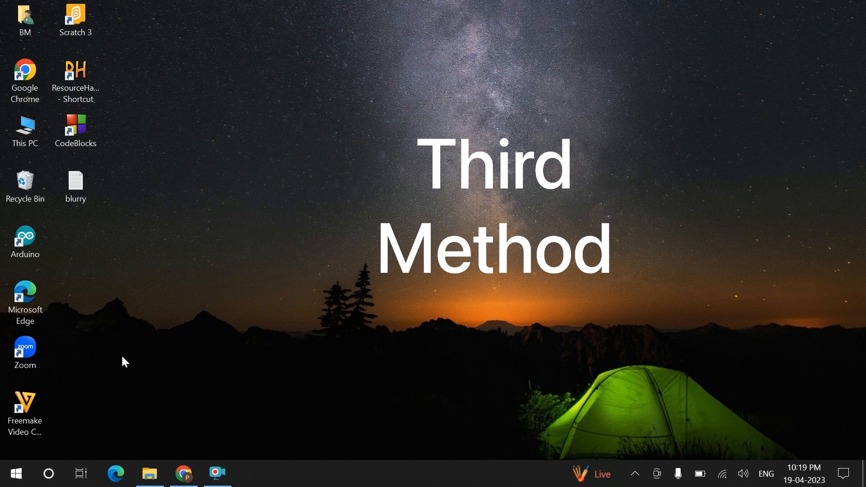
# Launch Device Manager from the Start button's quick menu and open its View menu
pyautogui.rightClick(17, 473)
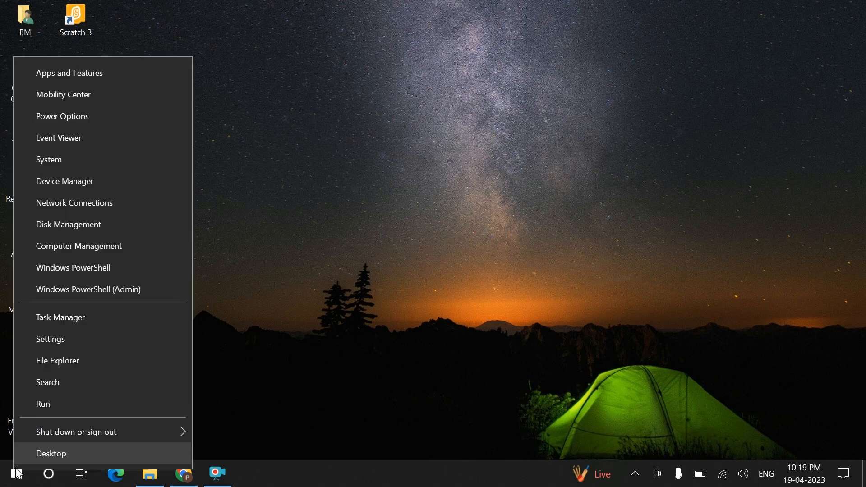
pyautogui.click(88, 186)
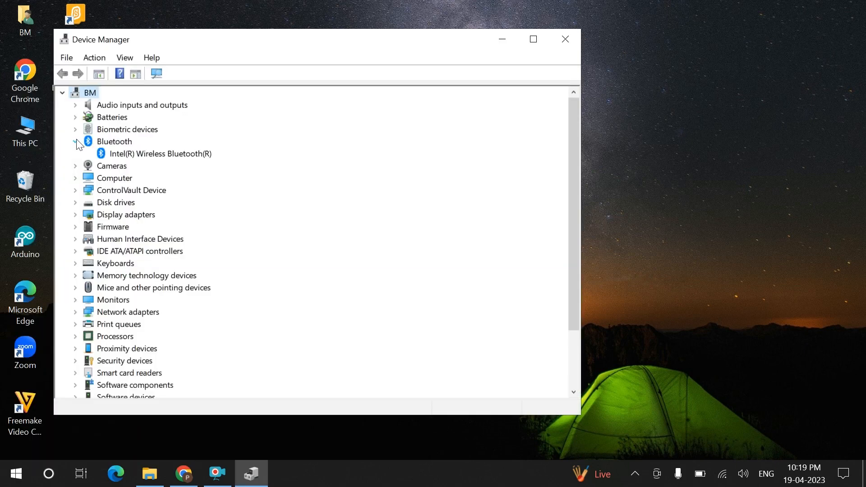
pyautogui.click(125, 57)
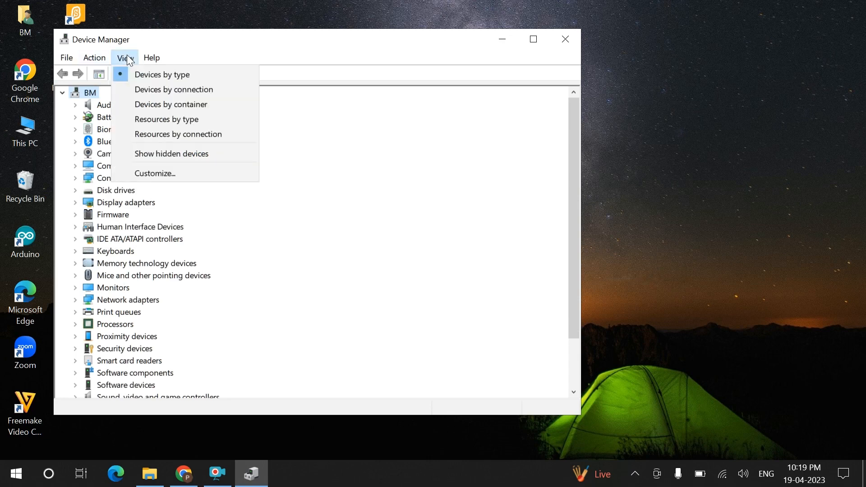
# Show hidden devices, scan for hardware changes, and check the Bluetooth category's adapter
pyautogui.click(171, 154)
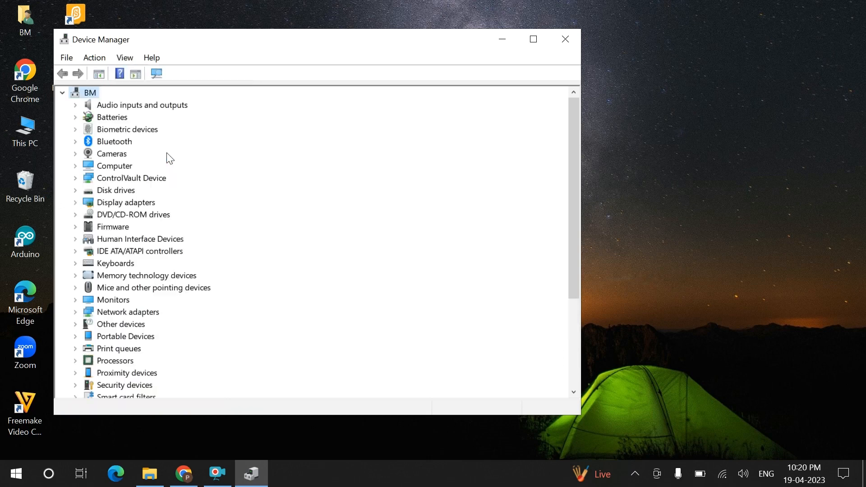
pyautogui.click(96, 58)
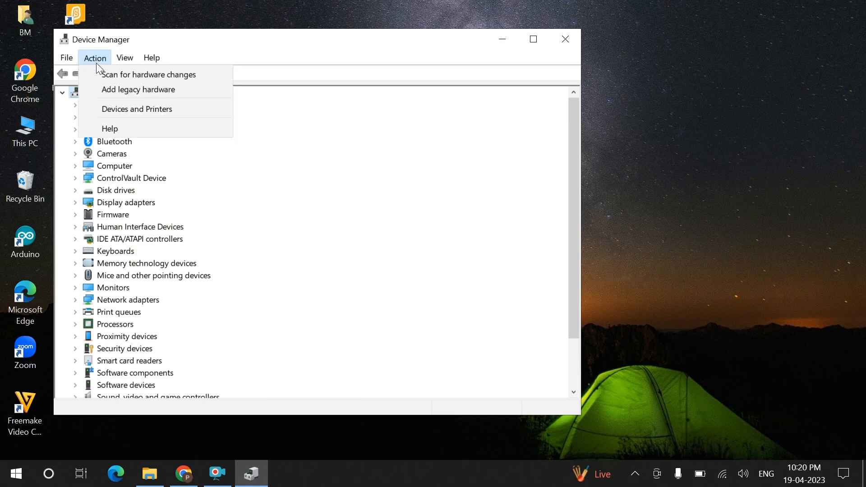
pyautogui.click(123, 75)
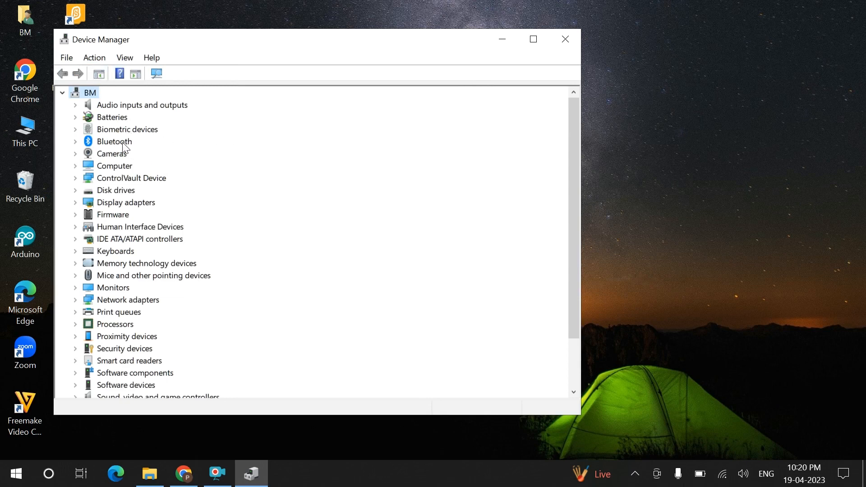
pyautogui.click(75, 142)
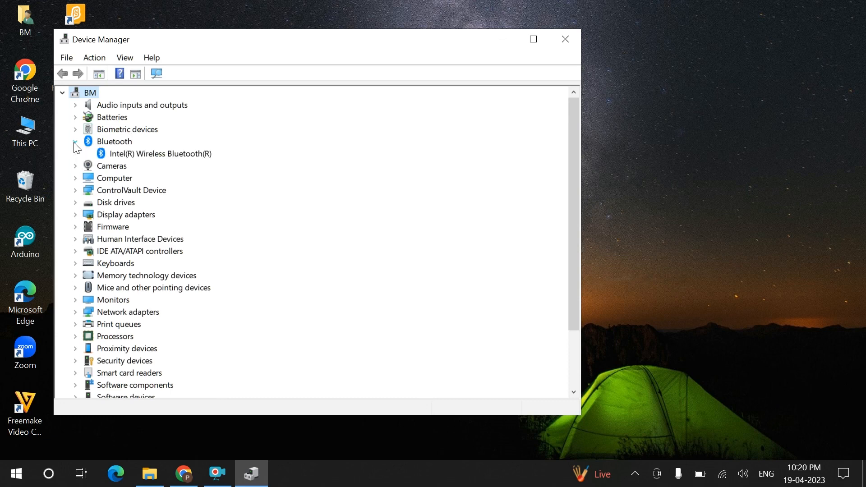
pyautogui.click(75, 141)
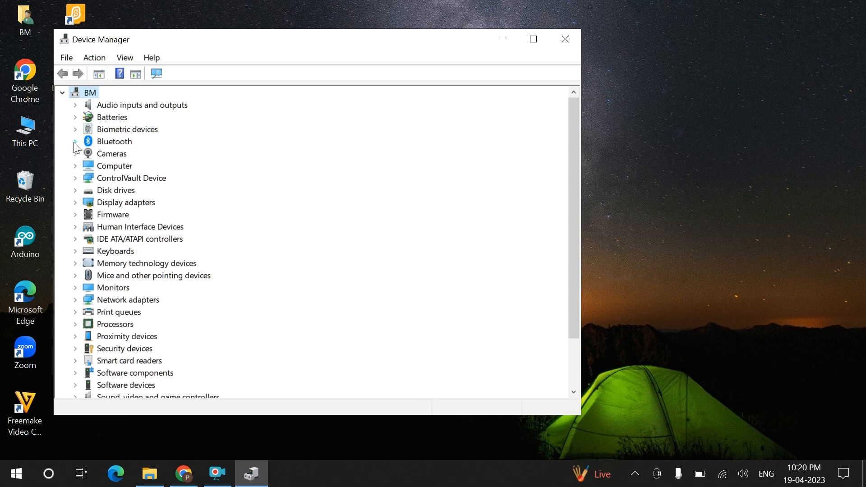
# Start Add legacy hardware, choose manual selection, and pick Network adapters as the hardware type
pyautogui.click(96, 59)
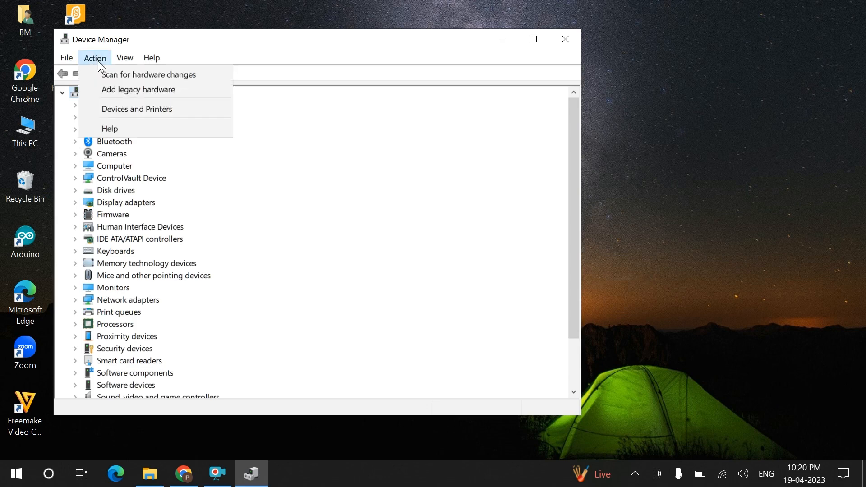
pyautogui.click(135, 93)
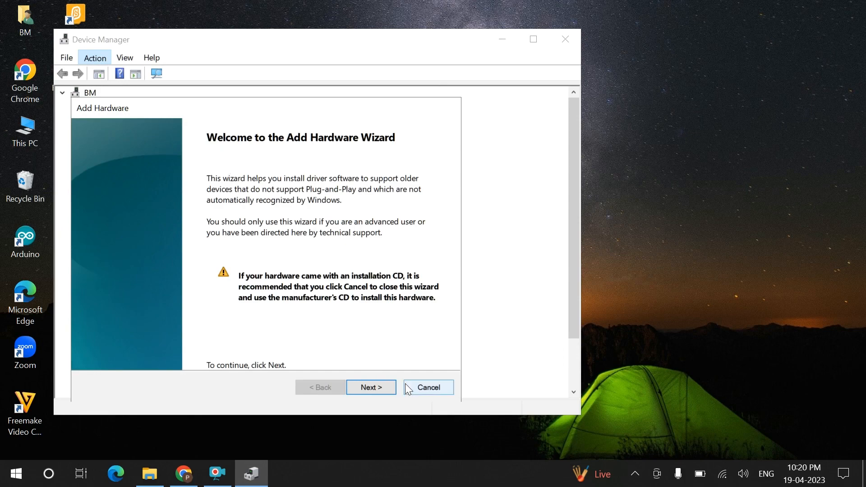
pyautogui.click(372, 387)
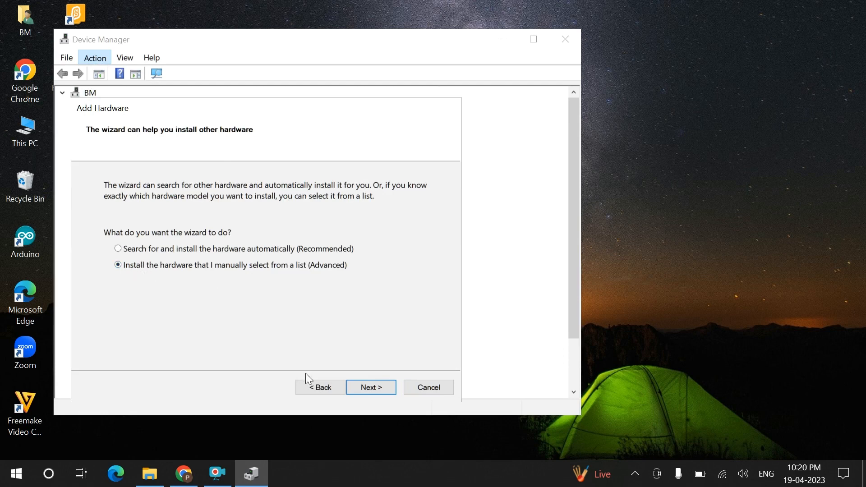
pyautogui.click(369, 389)
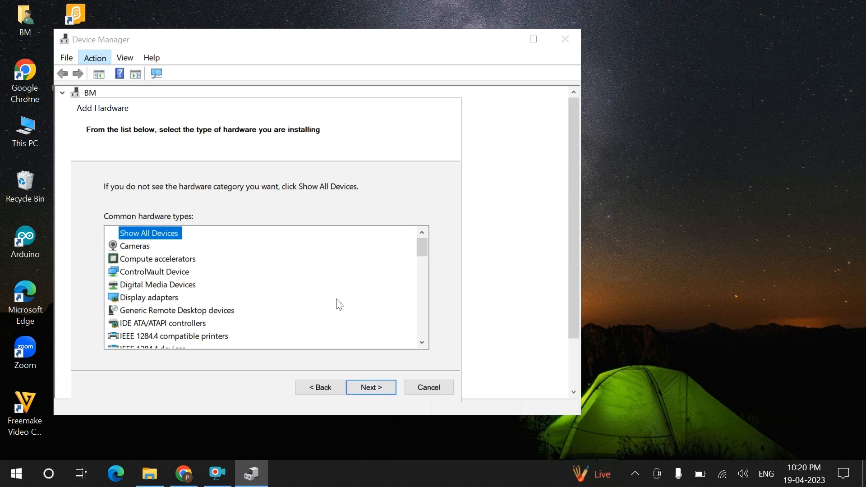
pyautogui.moveTo(425, 253); pyautogui.dragTo(416, 276)
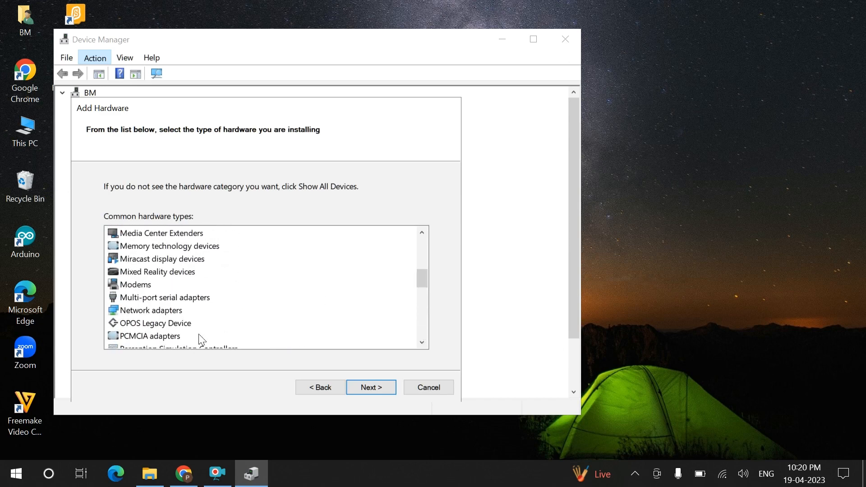
pyautogui.click(165, 310)
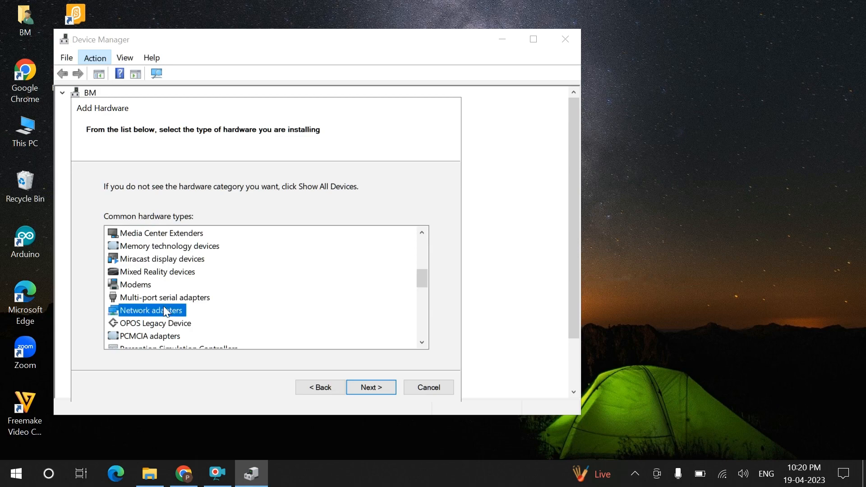
# Browse the adapter driver lists, select the 3Com Dual Port 1000-SX PCI-X Server NIC, then cancel the wizard
pyautogui.click(384, 383)
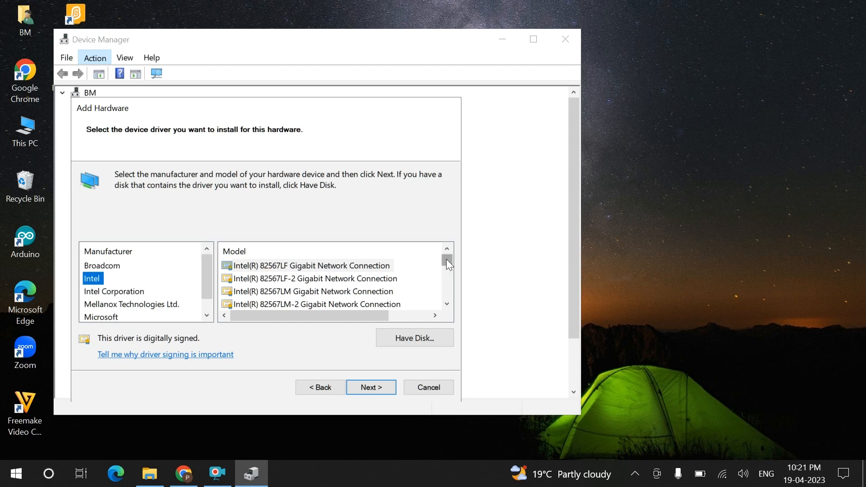
pyautogui.moveTo(446, 260); pyautogui.dragTo(446, 264)
pyautogui.moveTo(447, 270); pyautogui.dragTo(449, 300)
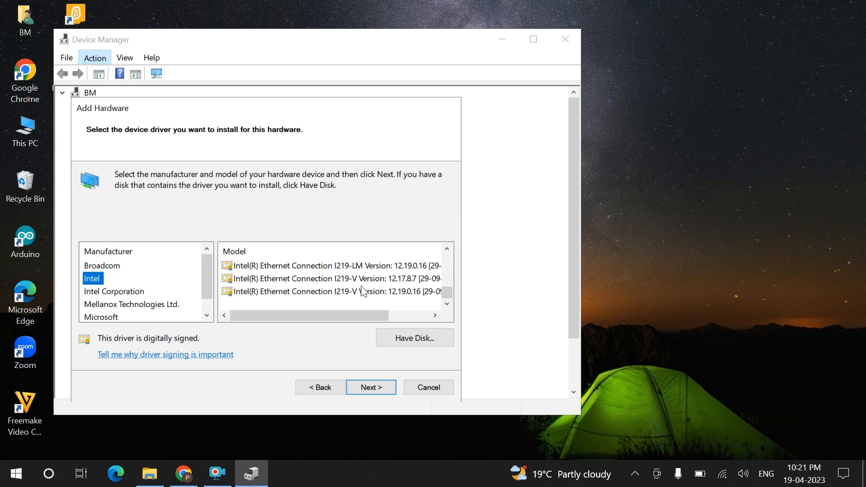
pyautogui.click(132, 293)
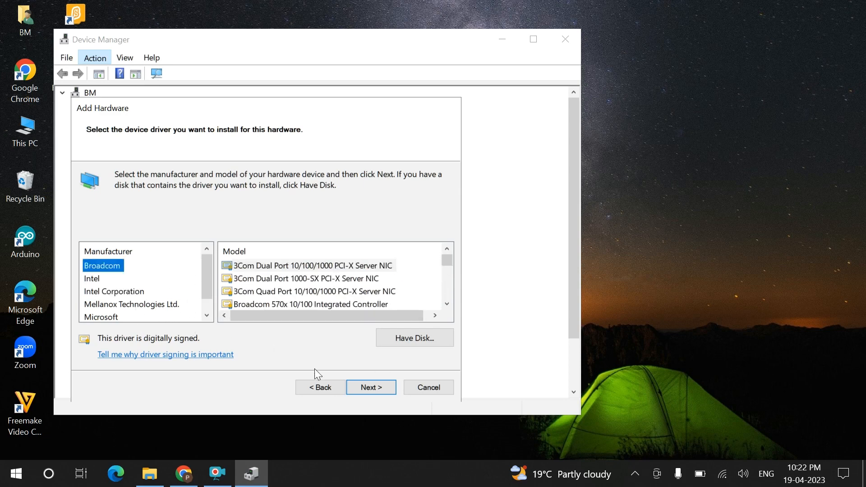
pyautogui.click(320, 279)
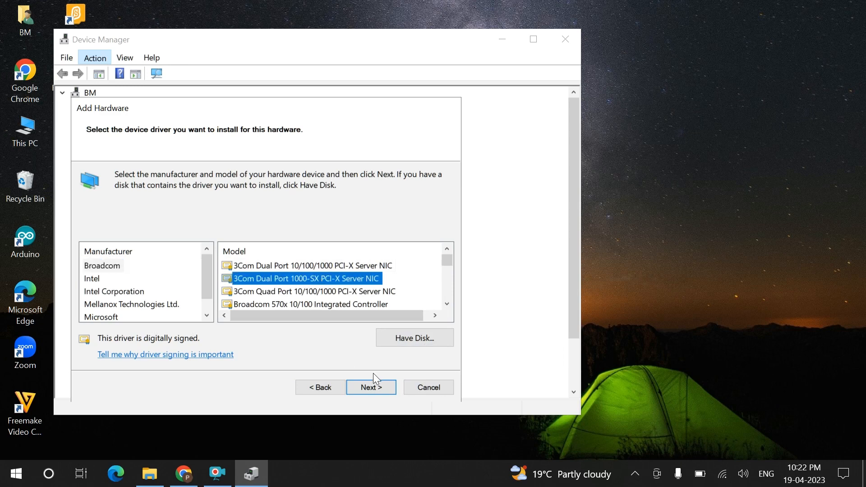
pyautogui.click(427, 392)
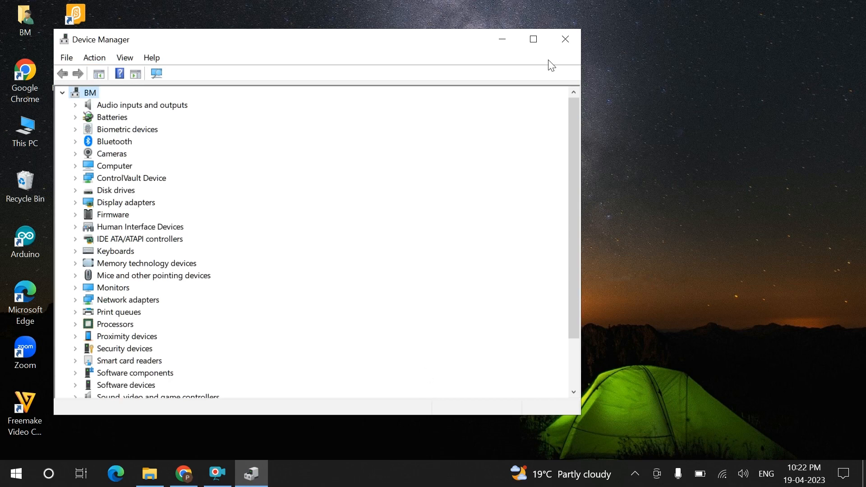
# Close Device Manager, go to C:\Windows\System32 through This PC, and search for fsquirt
pyautogui.click(563, 41)
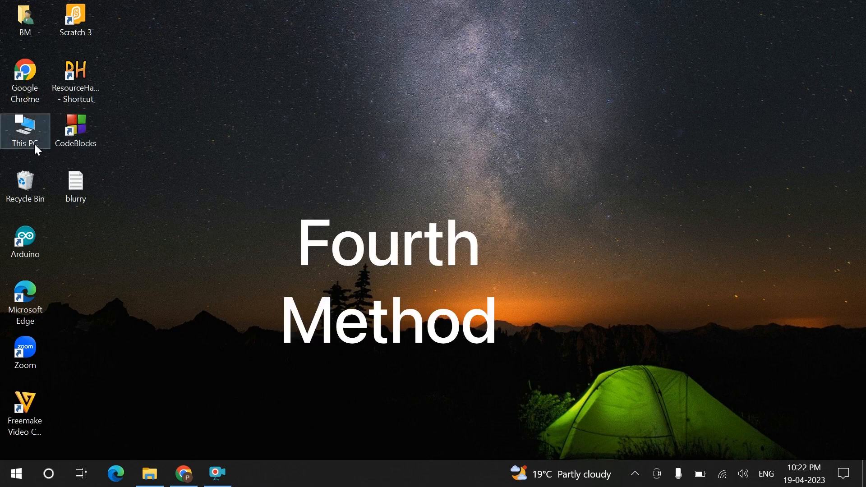
pyautogui.click(20, 132)
pyautogui.doubleClick(20, 132)
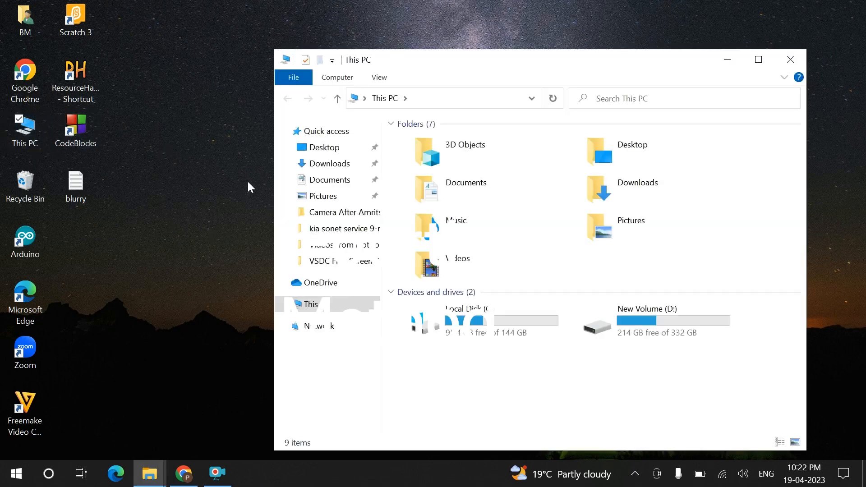
pyautogui.doubleClick(494, 328)
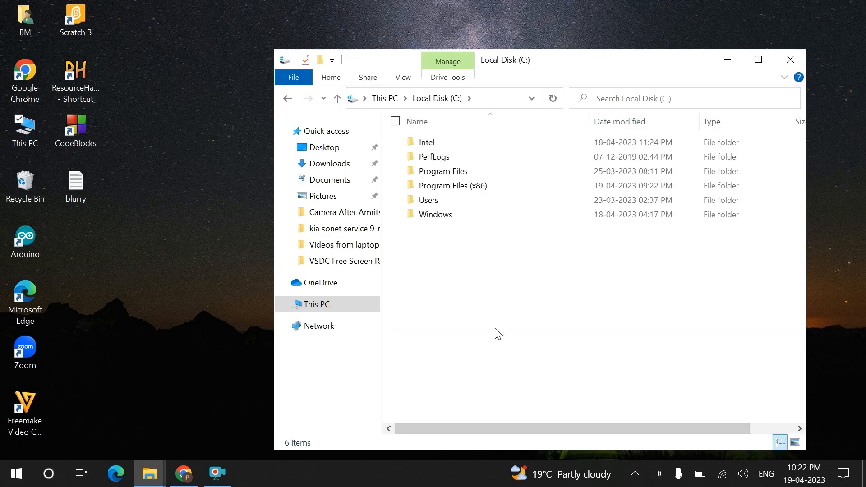
pyautogui.doubleClick(445, 216)
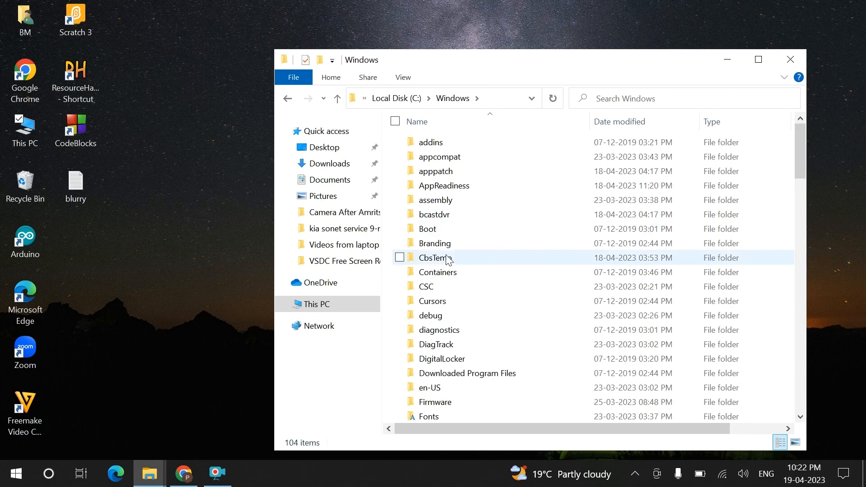
pyautogui.click(449, 260)
pyautogui.write('sy')
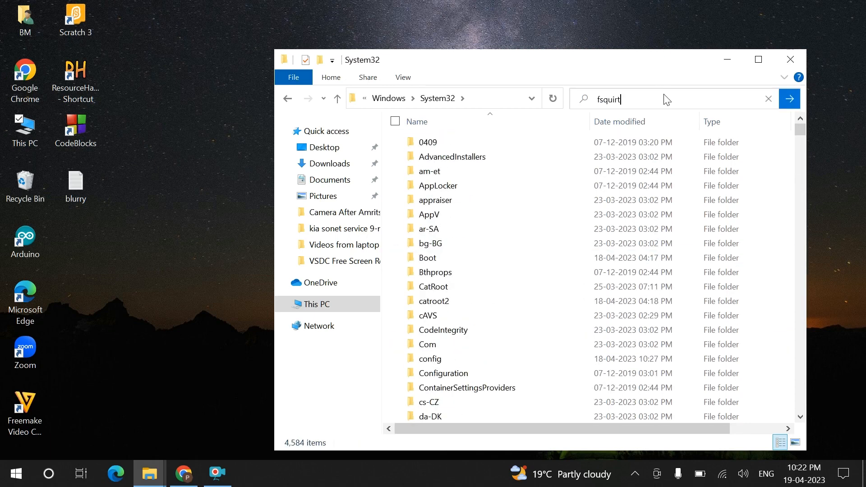
pyautogui.click(788, 102)
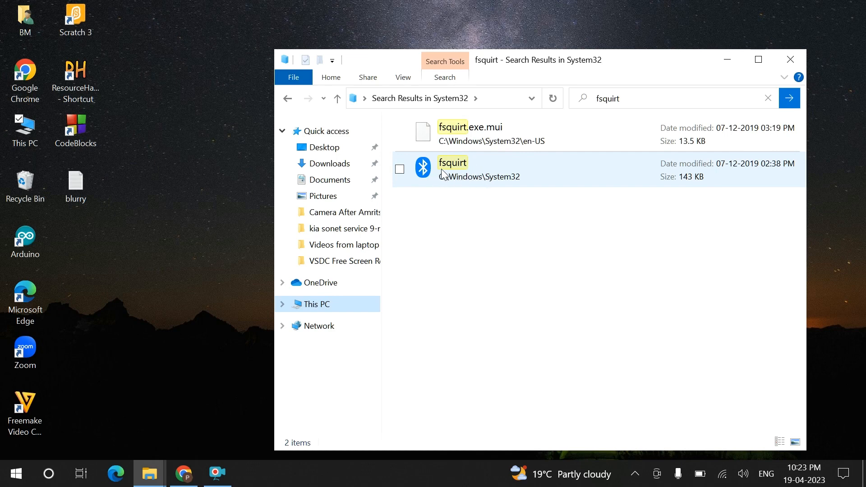
# Send fsquirt to the desktop as a shortcut and close File Explorer
pyautogui.moveTo(434, 176)
pyautogui.rightClick(440, 167)
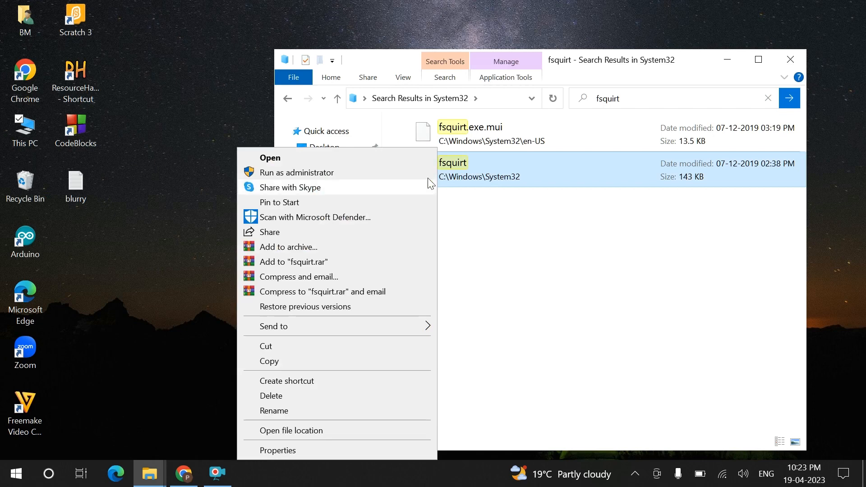
pyautogui.moveTo(378, 330)
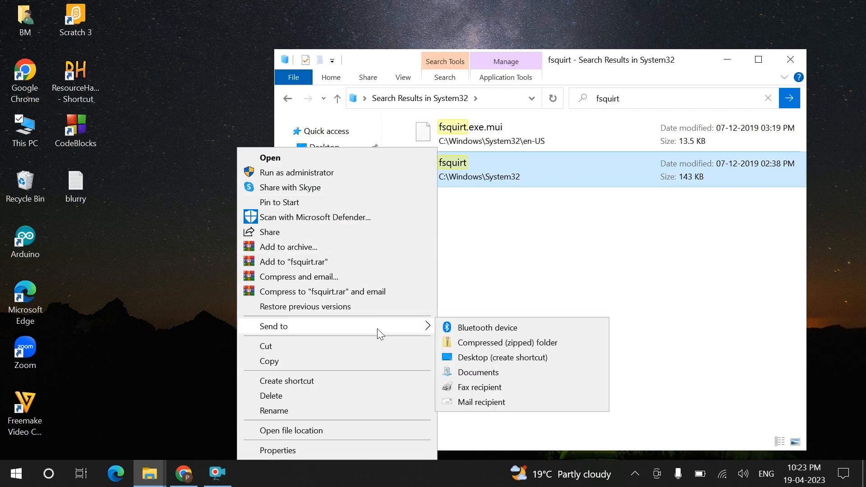
pyautogui.click(476, 359)
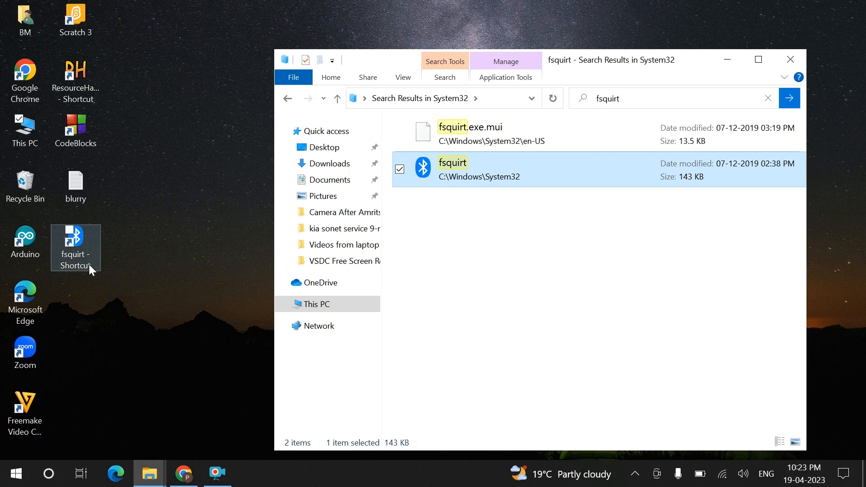
pyautogui.click(792, 57)
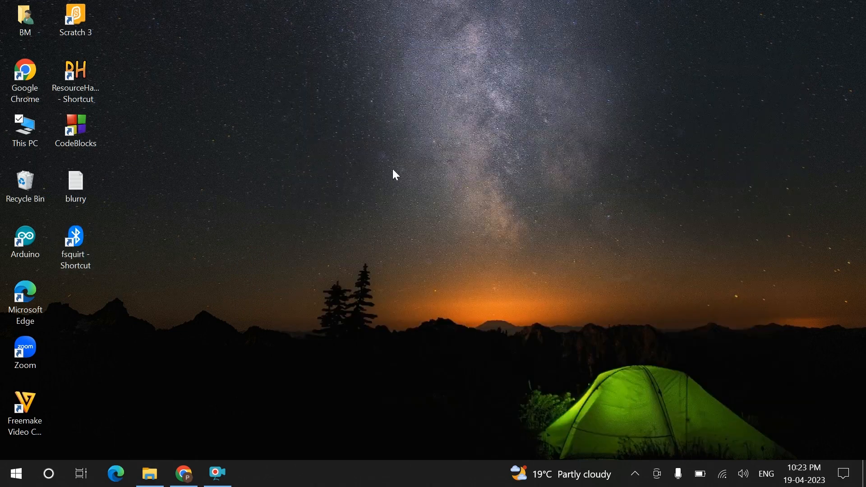
# Launch the fsquirt shortcut to test Bluetooth File Transfer, cancel it, and select the shortcut
pyautogui.doubleClick(77, 239)
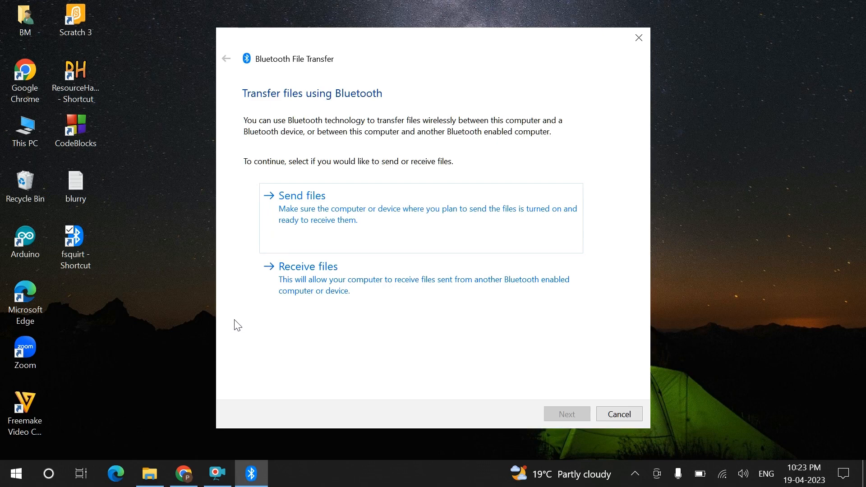
pyautogui.click(628, 415)
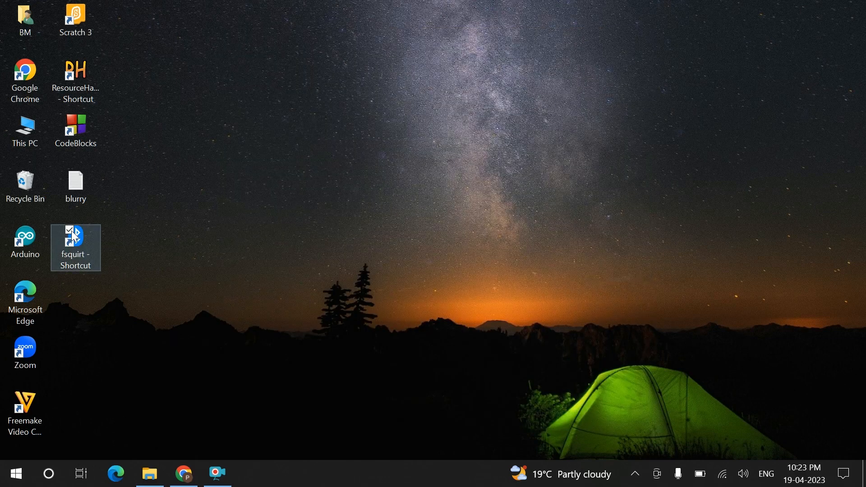
pyautogui.click(70, 229)
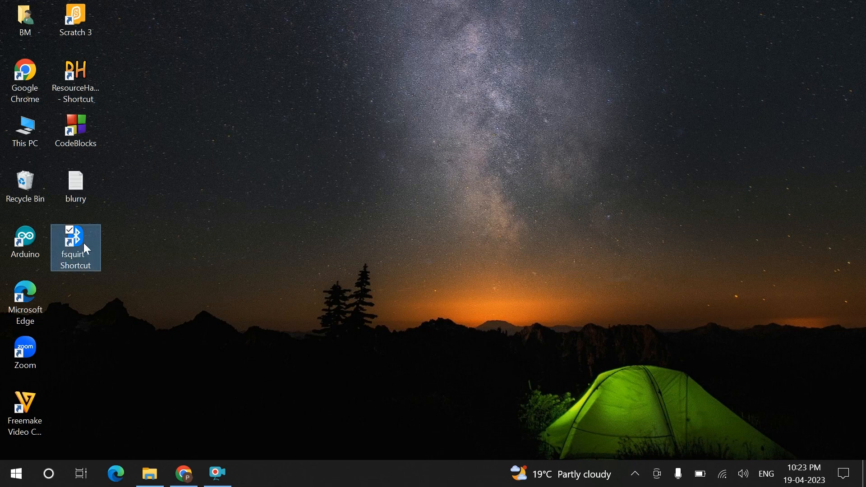
# Delete the fsquirt desktop shortcut, then search 'trouble' from Start to reach Troubleshoot settings
pyautogui.rightClick(77, 238)
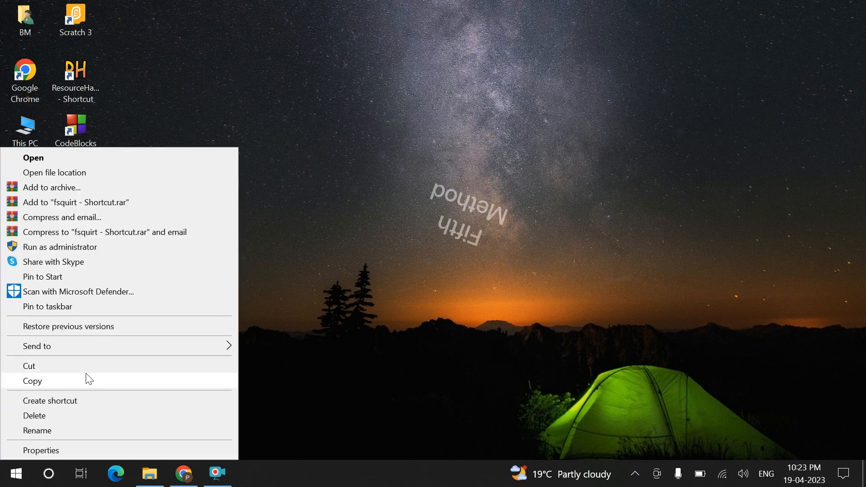
pyautogui.click(64, 416)
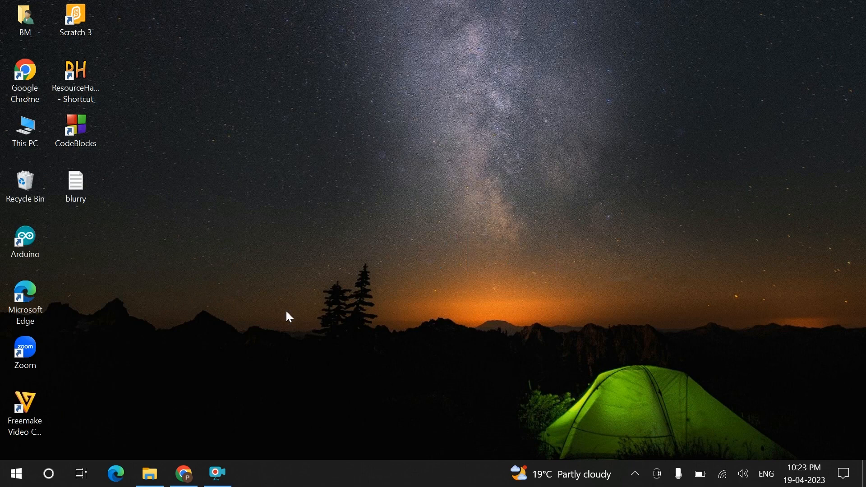
pyautogui.press('super')
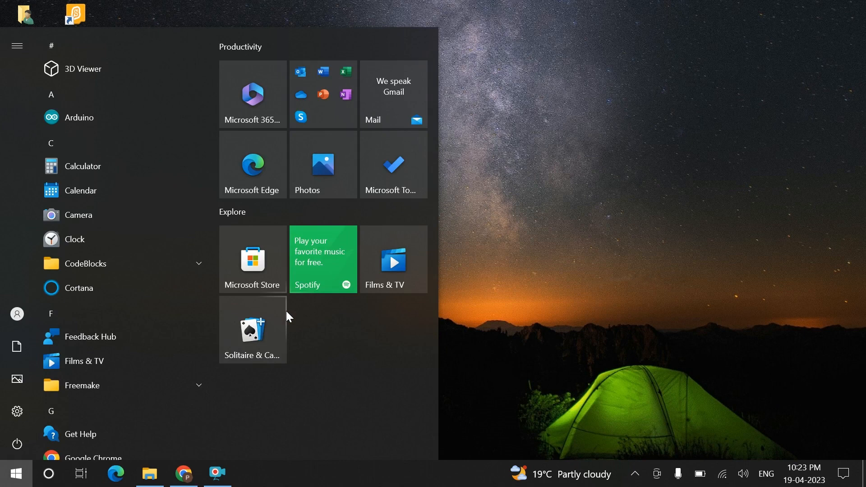
pyautogui.write('trouble')
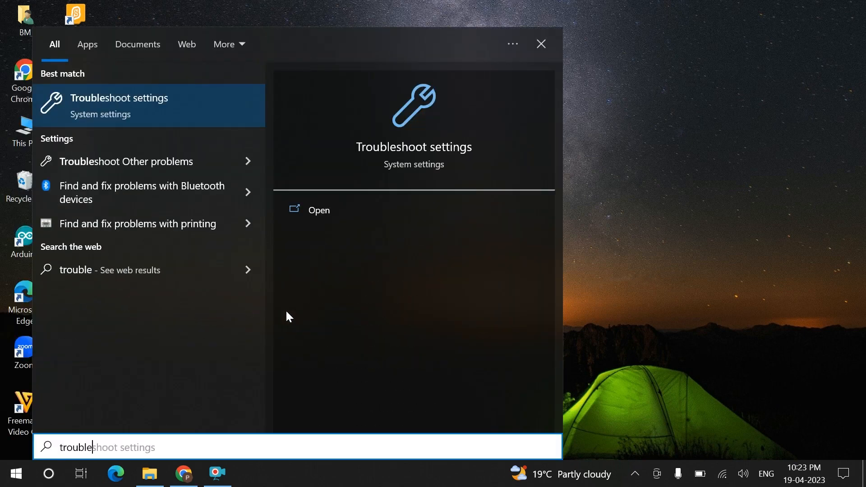
pyautogui.click(145, 107)
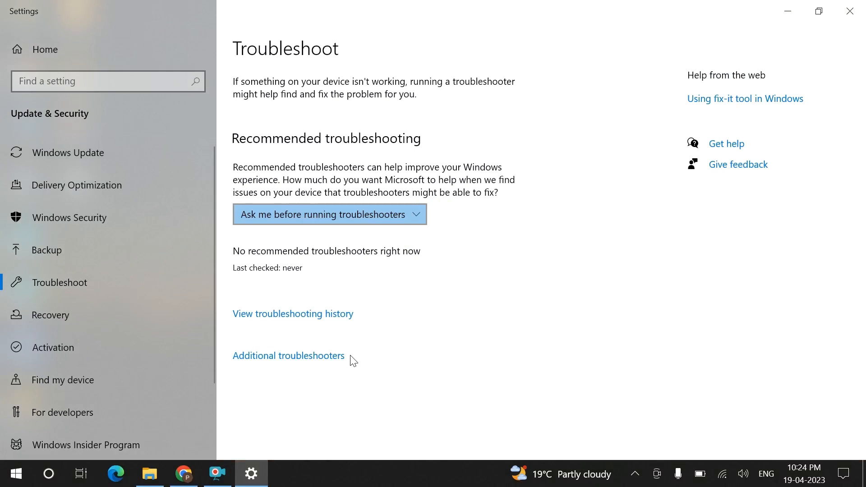
# Expand Bluetooth under Additional troubleshooters to reveal its troubleshooter, then close Settings
pyautogui.click(290, 357)
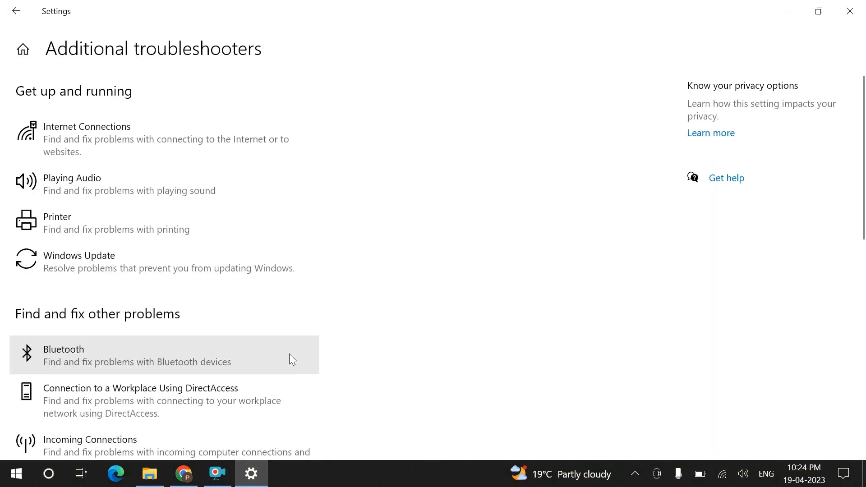
pyautogui.click(91, 351)
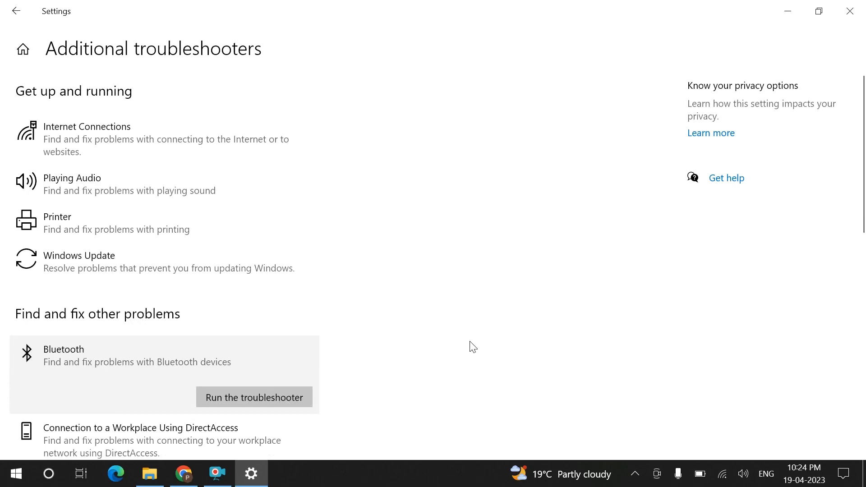
pyautogui.click(841, 12)
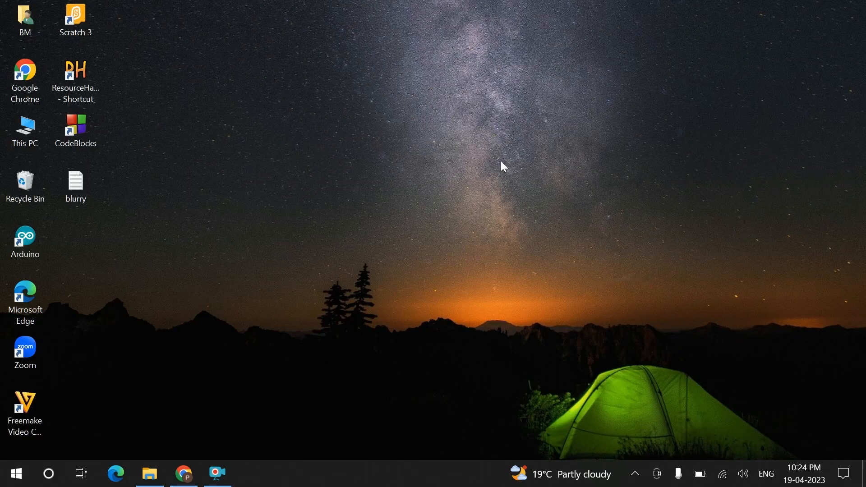